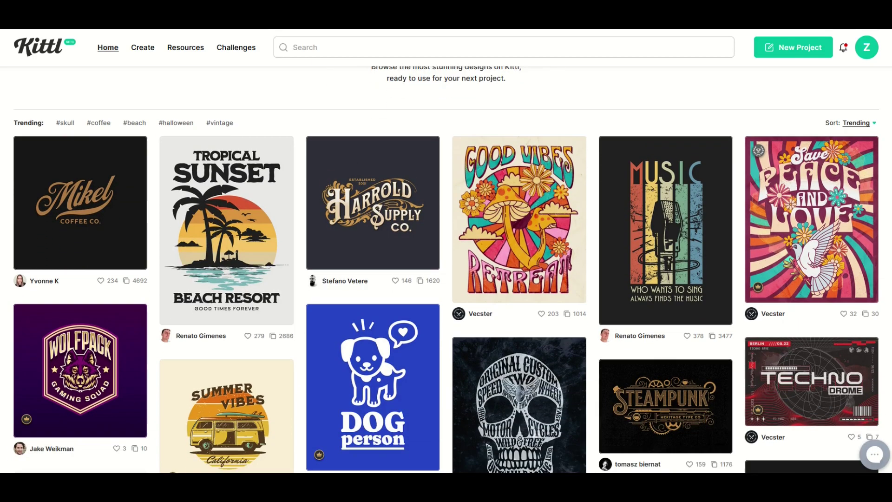
scroll(447, 279, "down", 3)
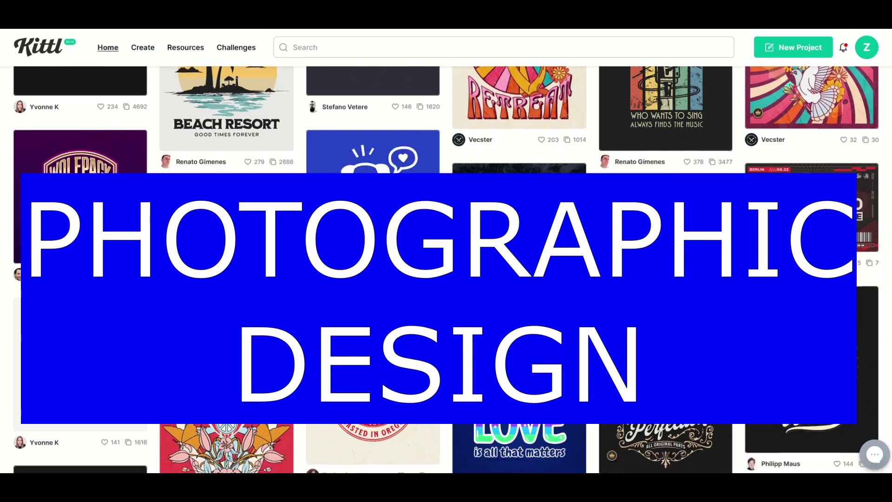
scroll(446, 279, "down", 2)
scroll(446, 279, "down", 3)
scroll(446, 280, "down", 3)
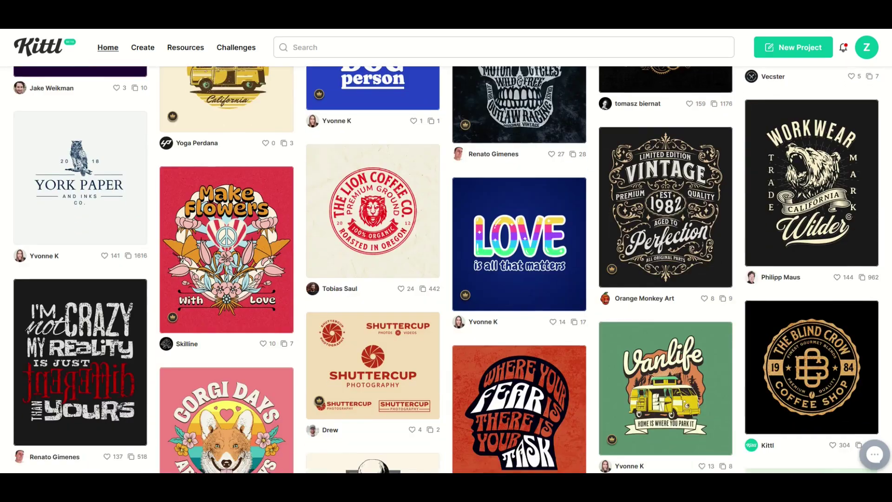
scroll(446, 279, "down", 2)
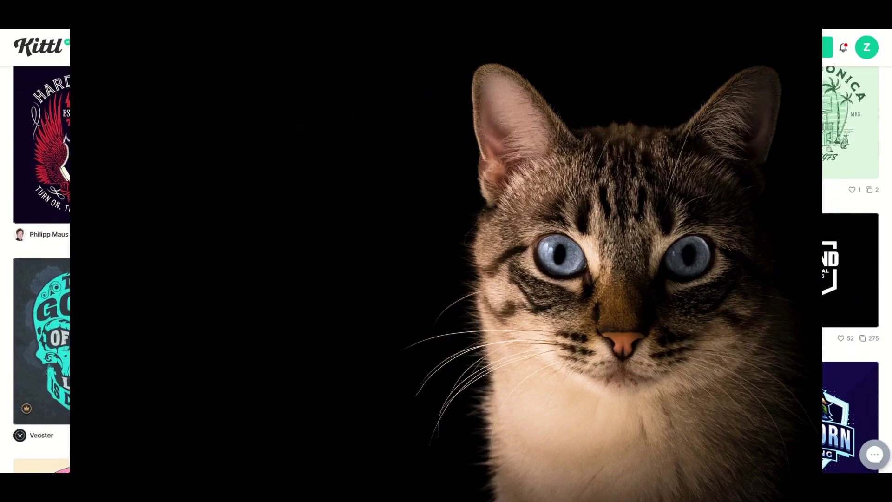
scroll(446, 279, "down", 2)
scroll(446, 279, "down", 3)
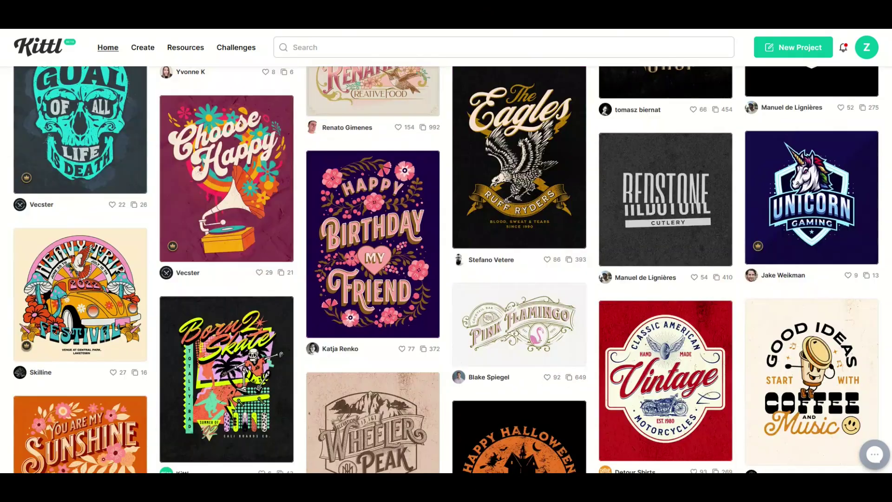
scroll(446, 279, "down", 3)
scroll(446, 278, "down", 3)
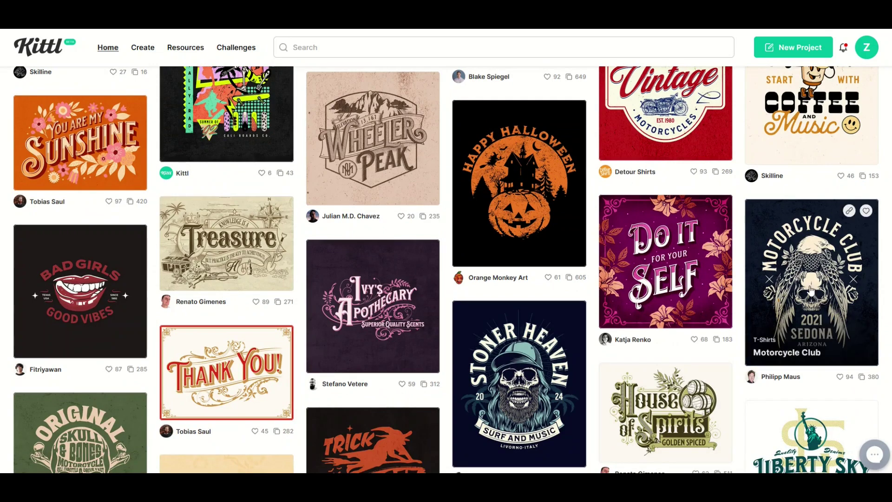
scroll(517, 230, "down", 3)
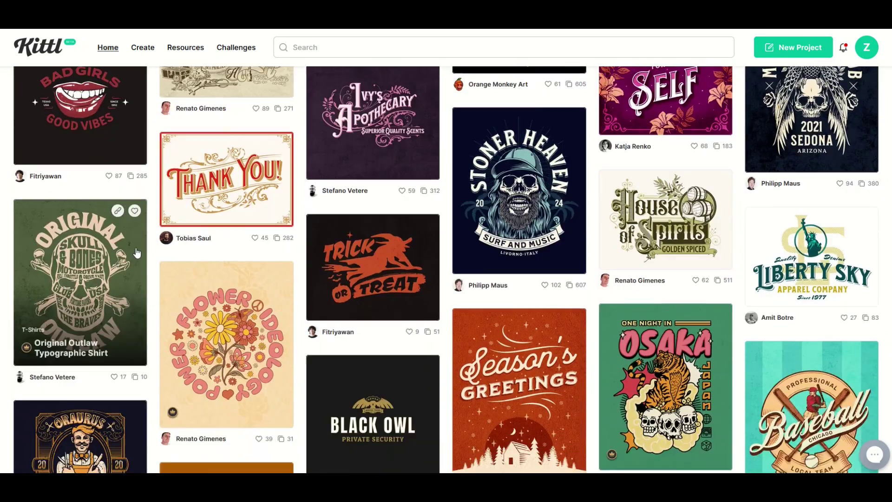
scroll(136, 252, "down", 3)
scroll(136, 253, "down", 2)
scroll(146, 255, "down", 1)
scroll(150, 256, "down", 2)
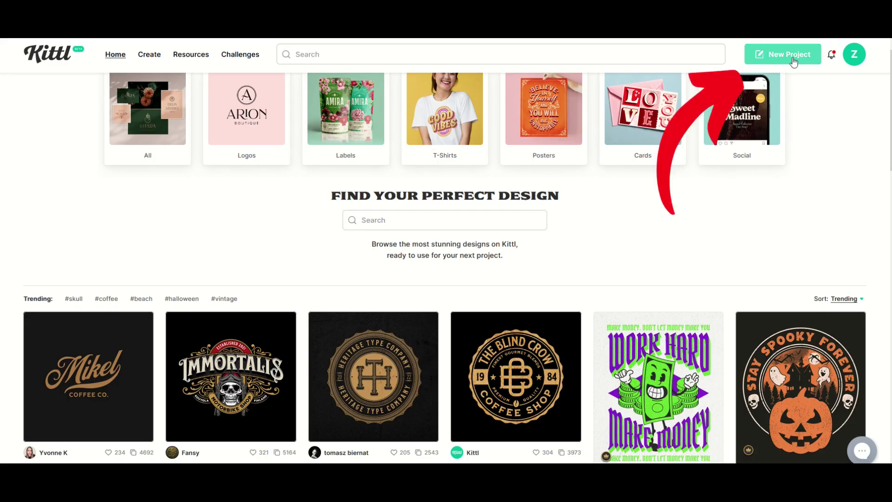
Step: Create a new blank project and browse trending stock photos, previewing the aurora photo's details
left_click(793, 61)
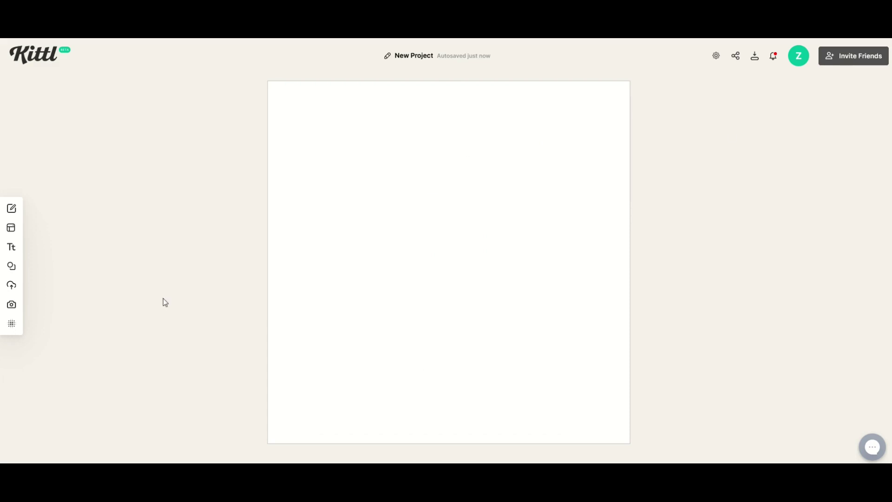
mouse_move(12, 306)
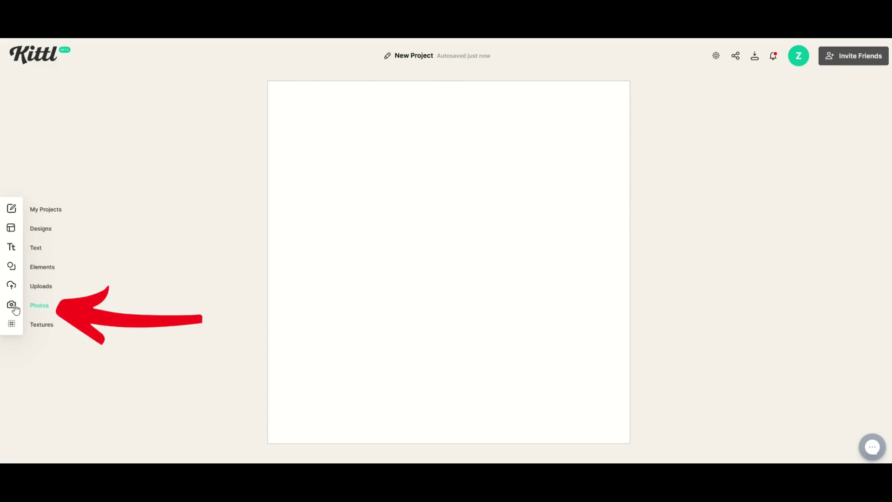
left_click(13, 307)
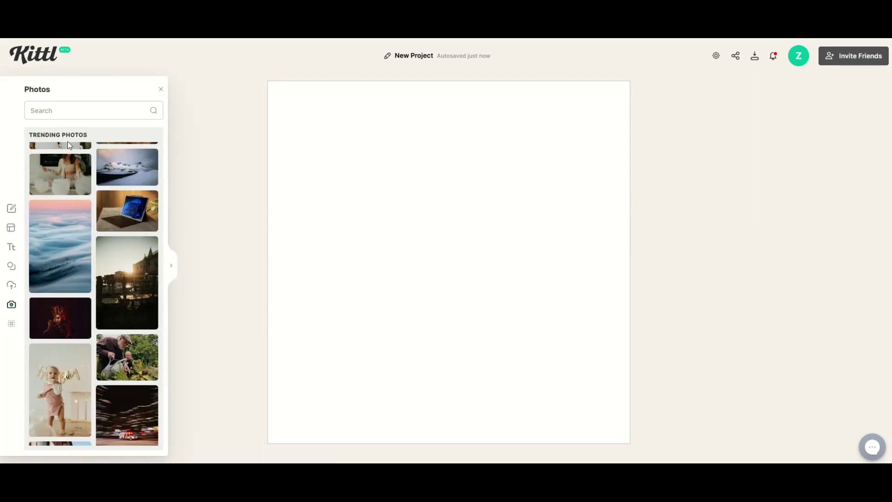
scroll(84, 258, "down", 2)
scroll(84, 258, "down", 3)
scroll(84, 259, "down", 3)
scroll(84, 257, "down", 3)
scroll(85, 258, "down", 3)
scroll(85, 258, "down", 3)
scroll(84, 258, "down", 3)
scroll(84, 258, "down", 3)
scroll(84, 257, "down", 3)
scroll(84, 258, "down", 3)
scroll(85, 258, "down", 3)
scroll(85, 258, "down", 3)
scroll(84, 258, "down", 3)
scroll(84, 258, "down", 3)
scroll(84, 258, "down", 3)
scroll(85, 258, "down", 2)
scroll(84, 258, "down", 3)
scroll(85, 259, "down", 3)
scroll(84, 258, "down", 3)
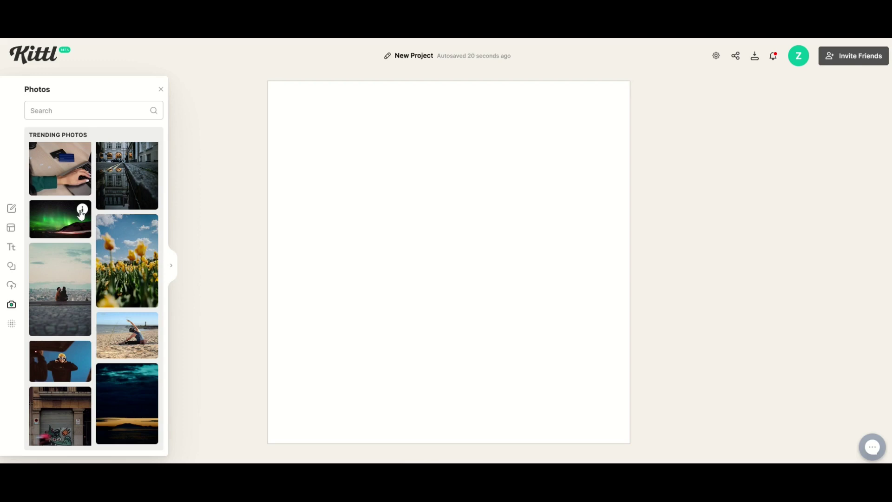
left_click(81, 209)
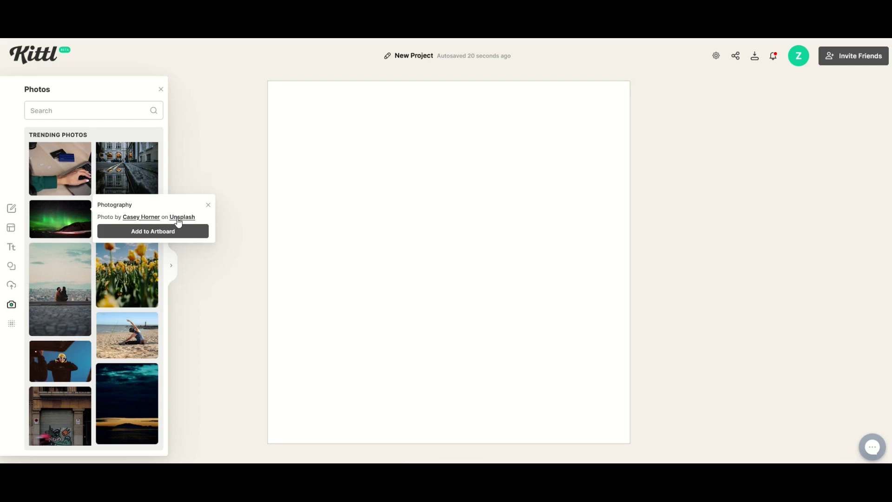
left_click(209, 206)
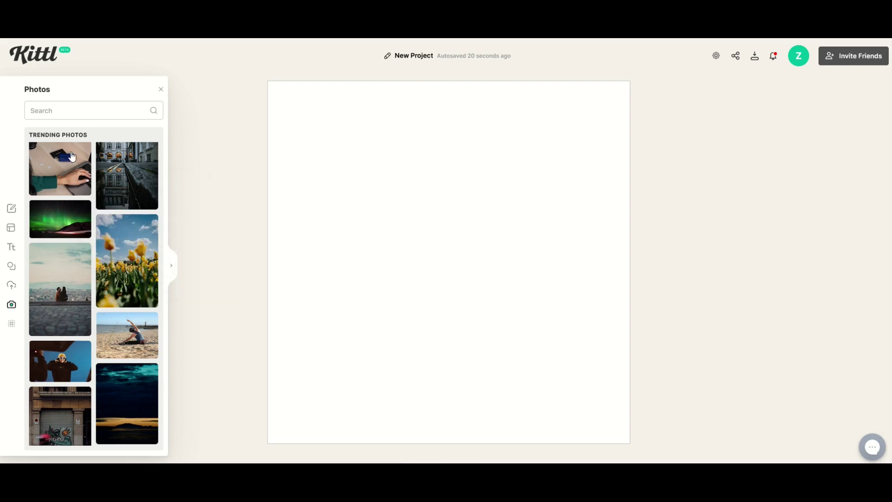
Step: Add the grey cat-in-sunglasses photo from a 'cat' search, enlarged to full height and centred
left_click(59, 112)
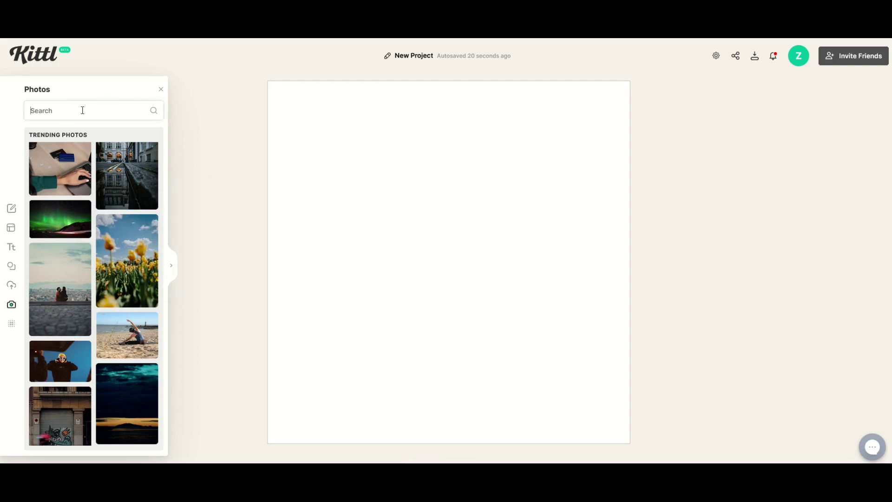
type("cat")
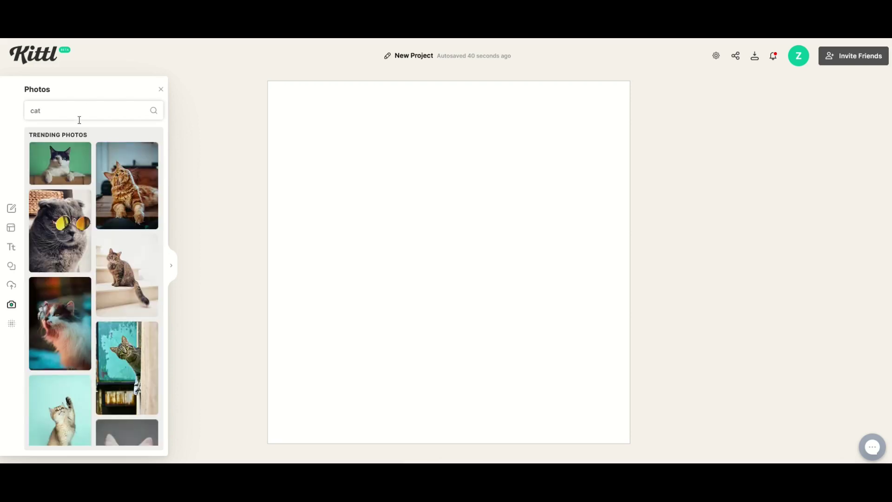
left_click(61, 224)
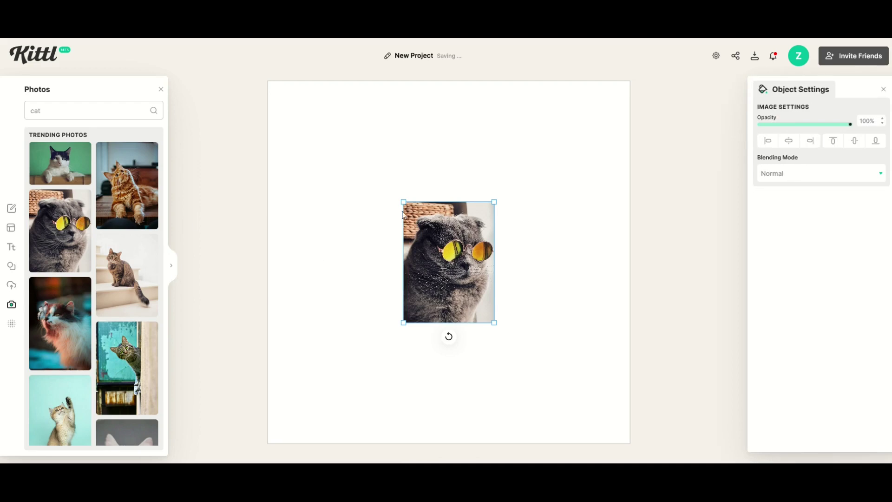
left_click_drag(439, 264, 340, 144)
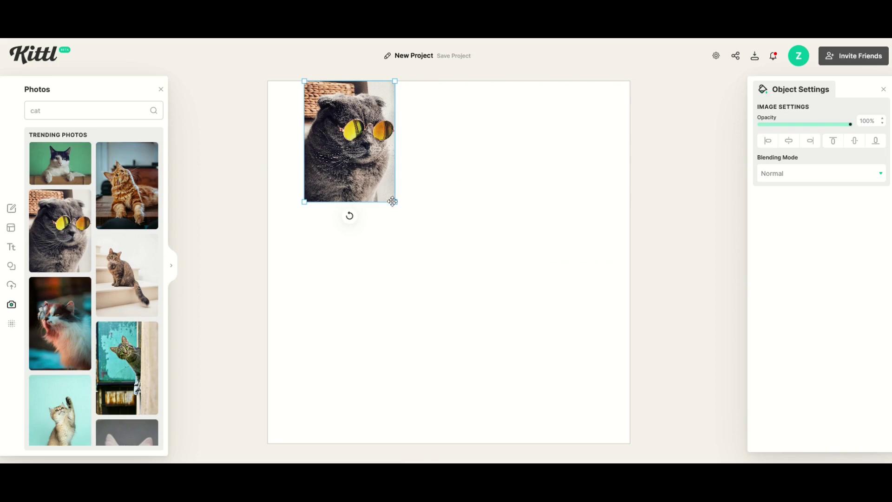
mouse_move(394, 201)
left_mouse_down()
mouse_move(515, 343)
mouse_move(573, 444)
left_mouse_up()
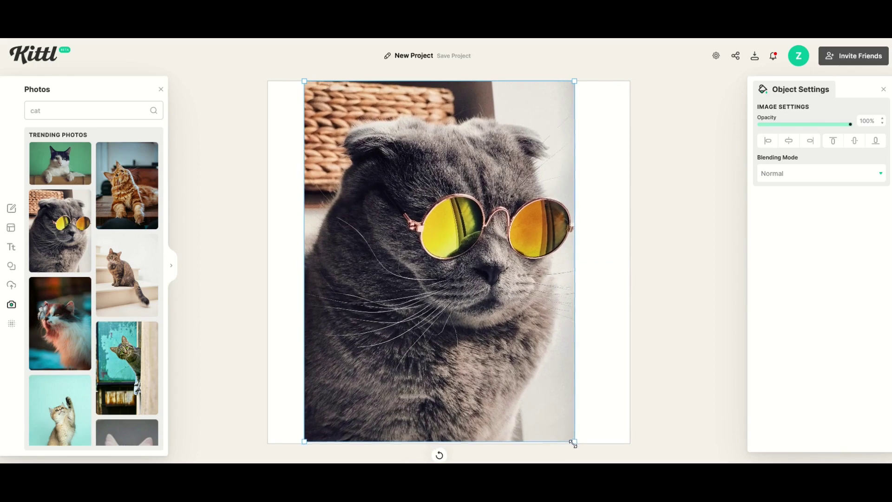
left_click_drag(484, 381, 499, 382)
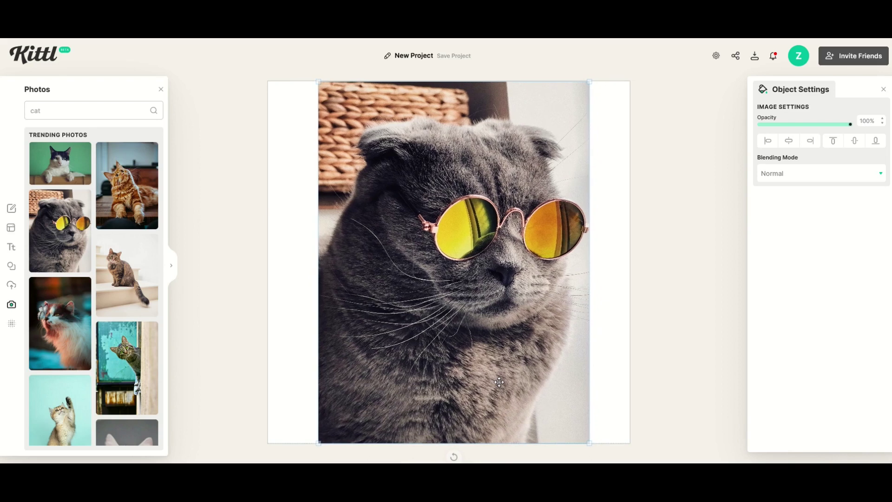
left_click(303, 333)
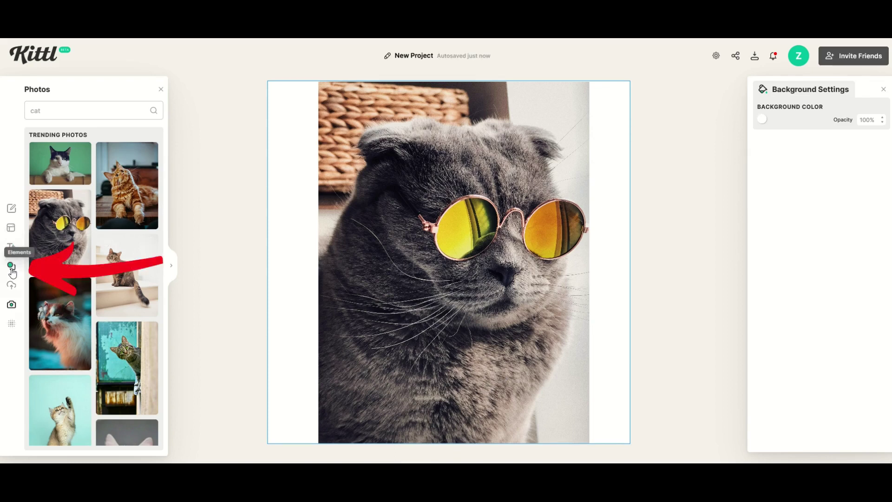
Step: Add the red brush heart from a 'heart' element search, shrunk over the left lens
left_click(11, 266)
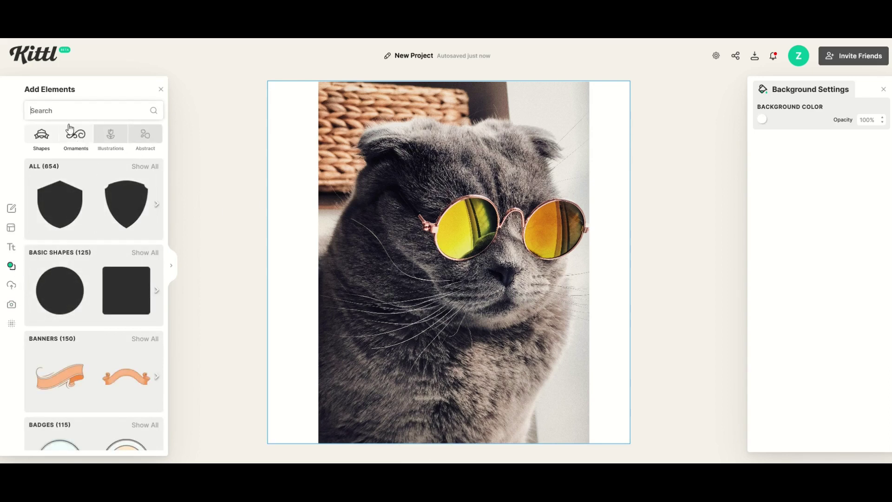
type("heart")
key("Return")
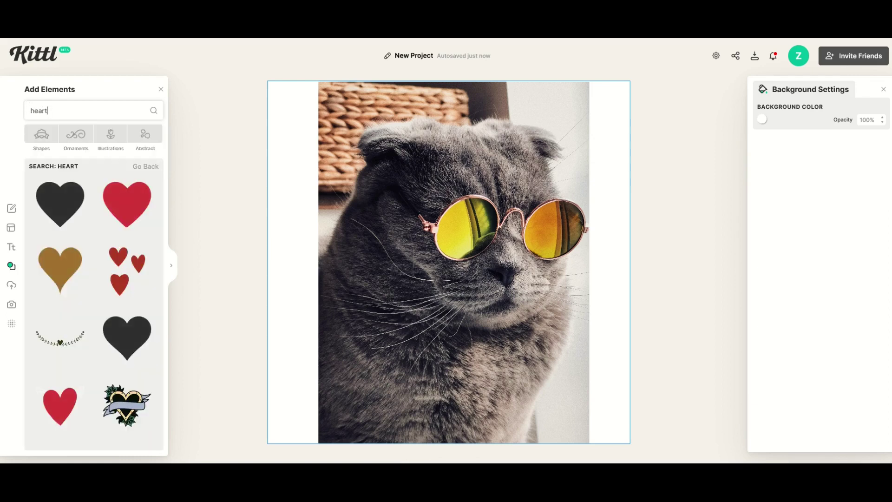
scroll(59, 224, "down", 3)
scroll(59, 224, "down", 2)
scroll(59, 225, "down", 2)
scroll(59, 225, "down", 2)
scroll(59, 225, "down", 3)
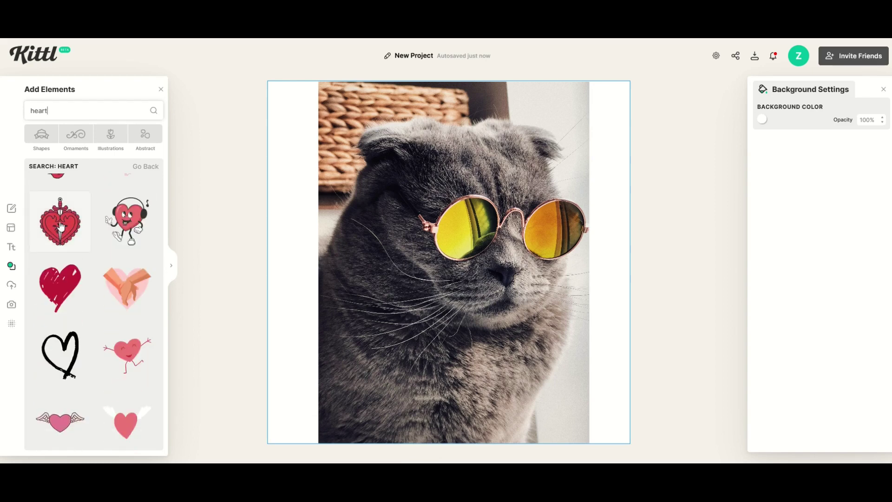
left_click(59, 282)
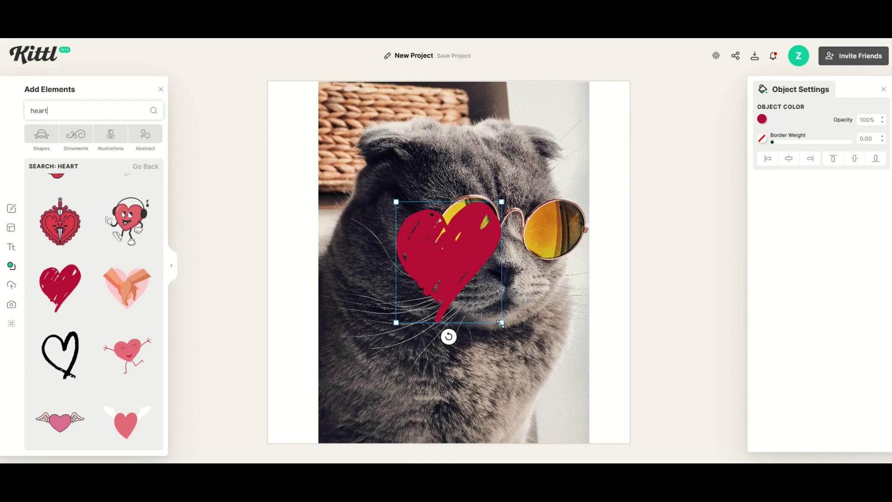
mouse_move(502, 322)
left_mouse_down()
mouse_move(440, 253)
mouse_move(460, 239)
left_mouse_up()
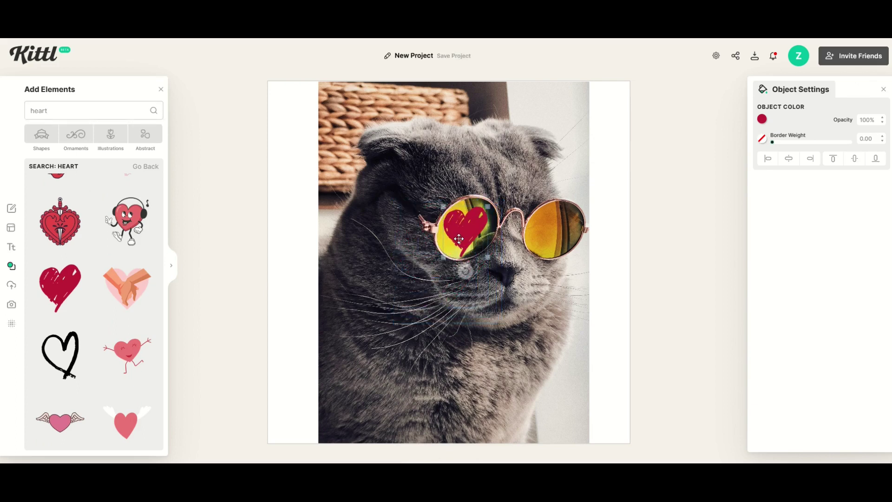
Step: Make the heart a darker red at about 34% opacity
left_click(763, 120)
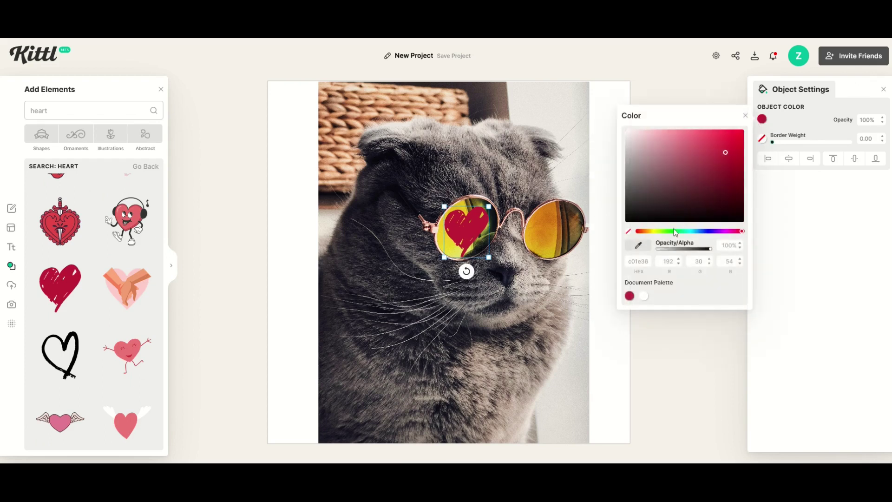
mouse_move(727, 193)
left_mouse_down()
mouse_move(686, 158)
mouse_move(736, 184)
left_mouse_up()
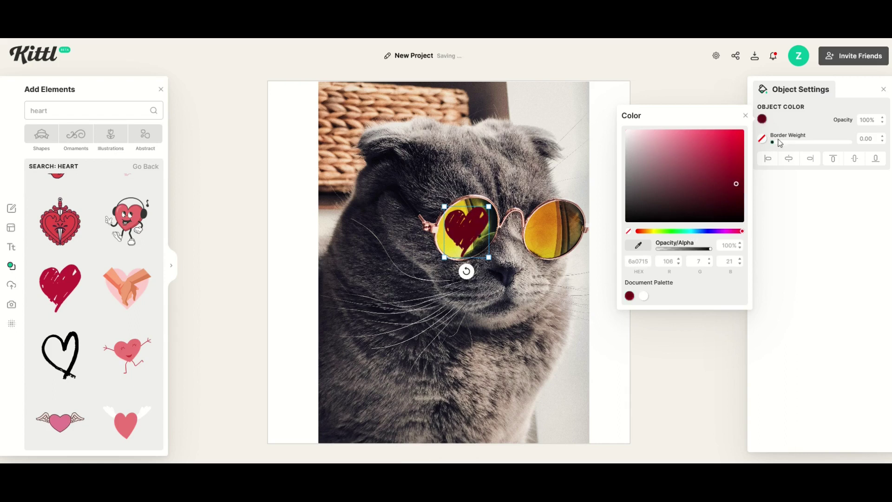
left_click(882, 125)
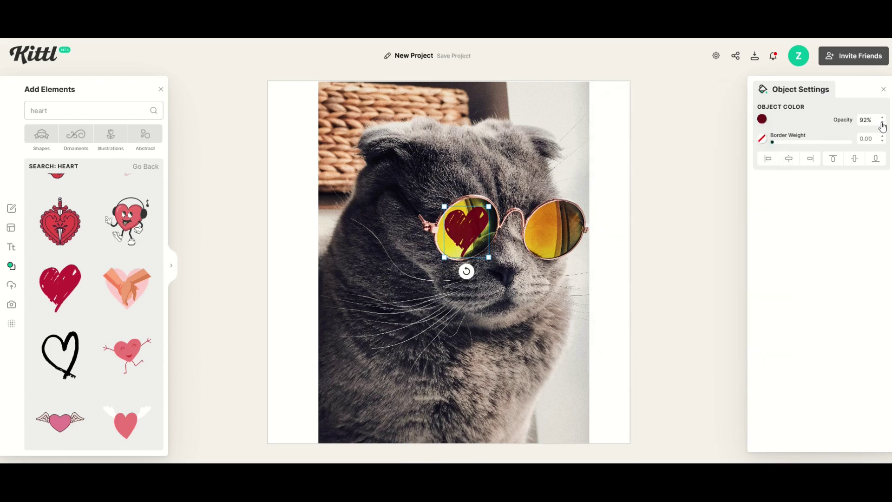
left_click_drag(882, 124, 883, 125)
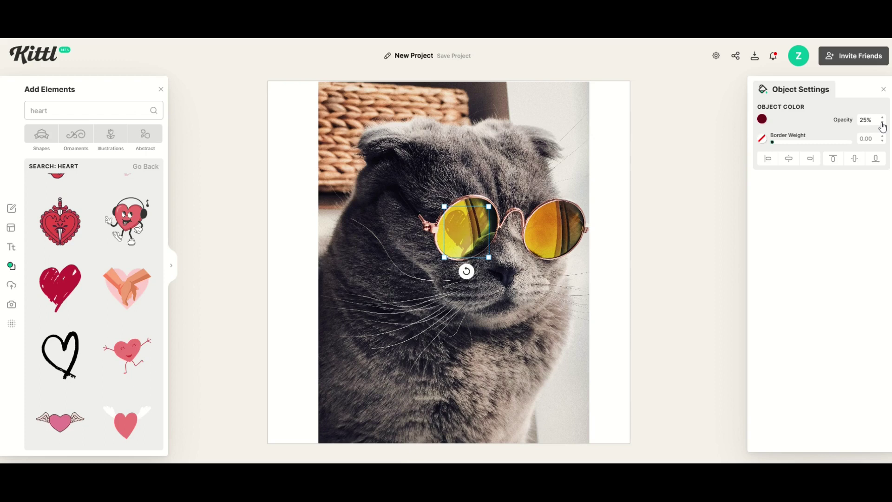
Step: Duplicate the faded heart onto the right lens of the sunglasses
left_click(468, 226)
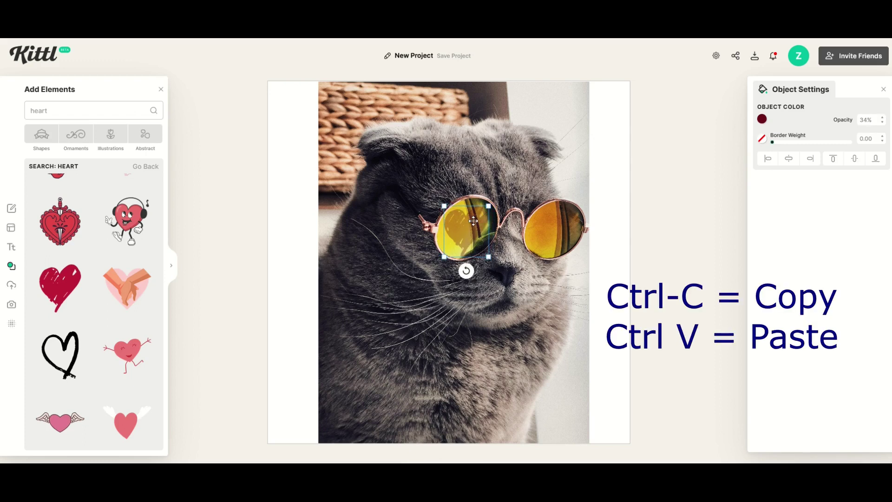
key("ctrl+v")
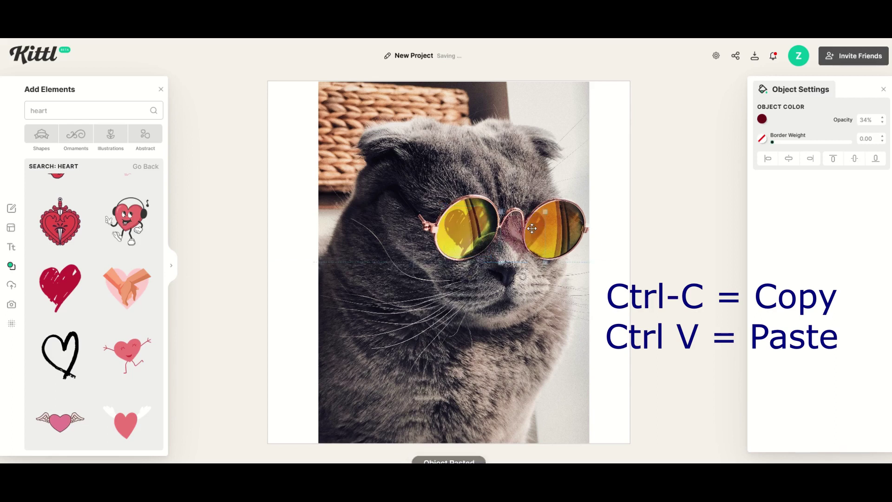
left_click_drag(473, 221, 559, 225)
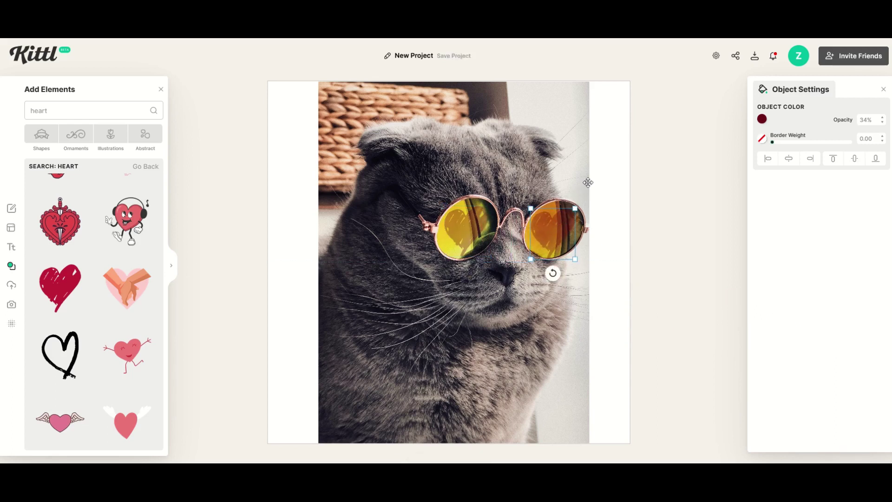
left_click(326, 201)
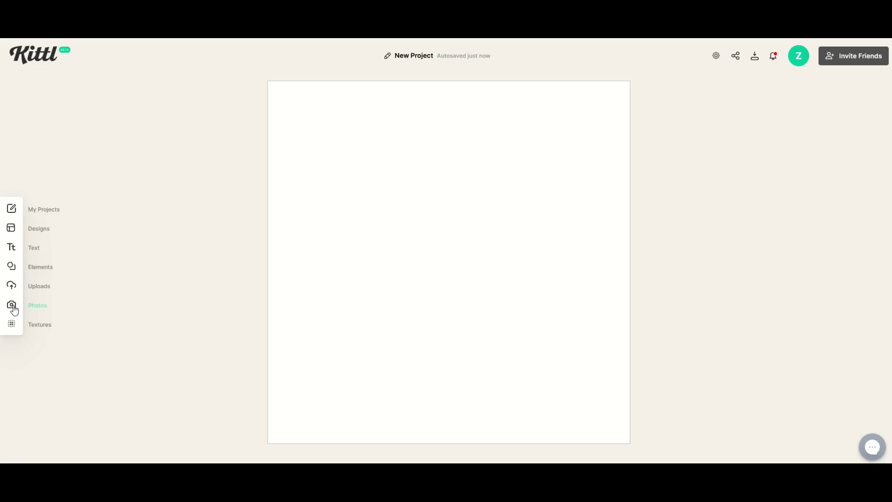
Step: Add the pug-on-yellow photo from a 'dog' search, sized to full card height and centred
left_click(11, 304)
left_click_drag(51, 113, 2, 109)
type("g")
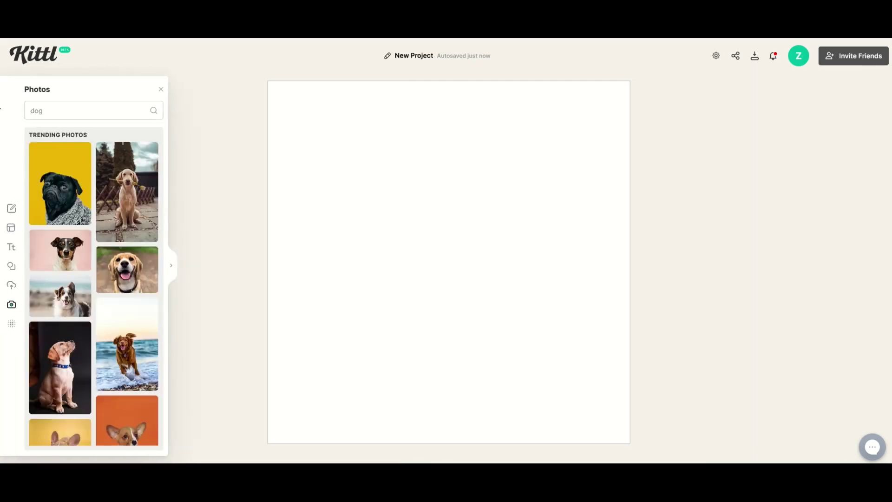
left_click(60, 184)
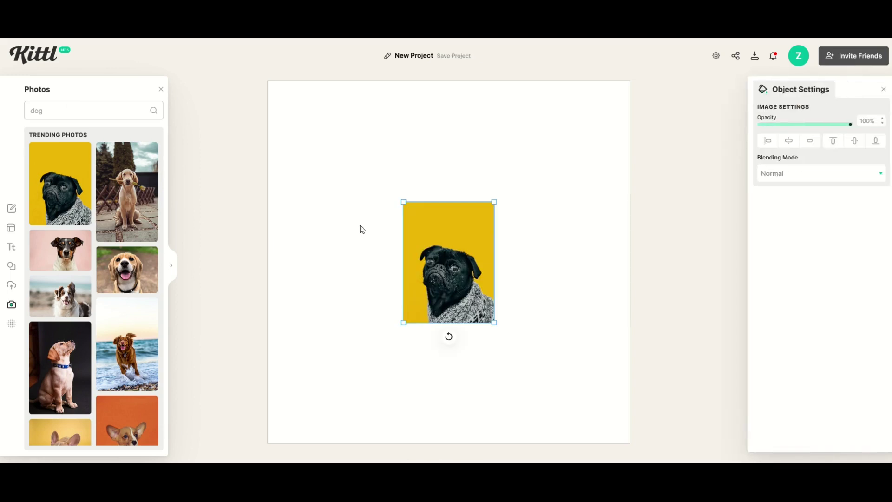
left_click_drag(403, 204, 316, 86)
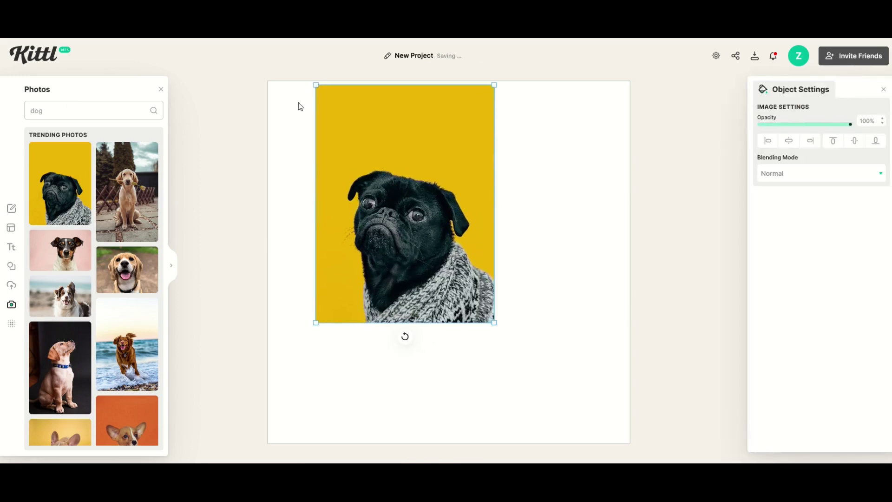
left_click_drag(493, 322, 596, 430)
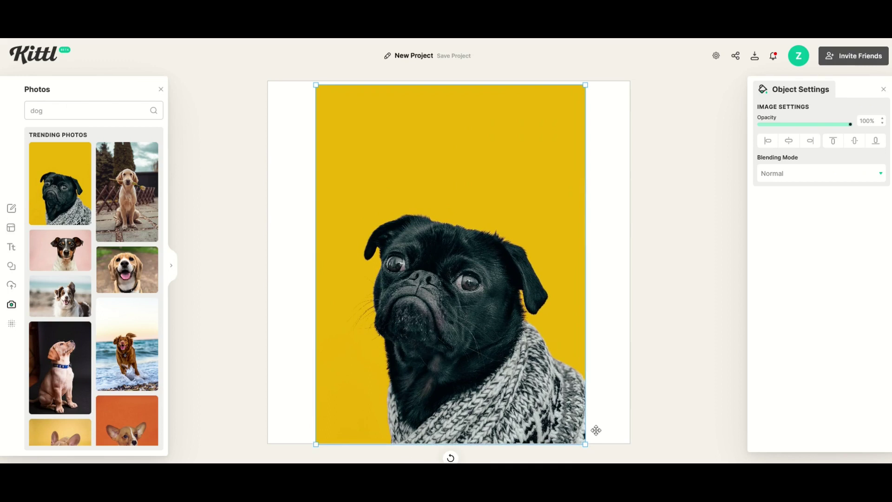
left_click_drag(534, 384, 529, 387)
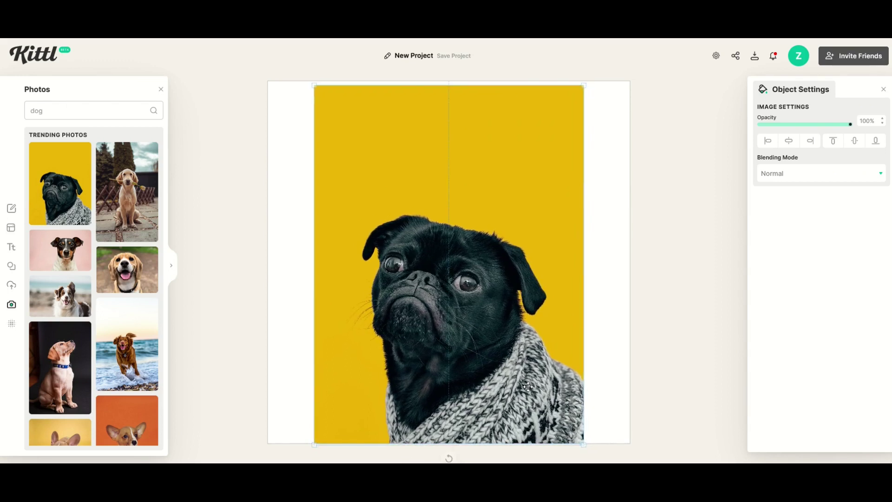
Step: Fill the card background with yellow sampled from the pug photo
left_click(624, 368)
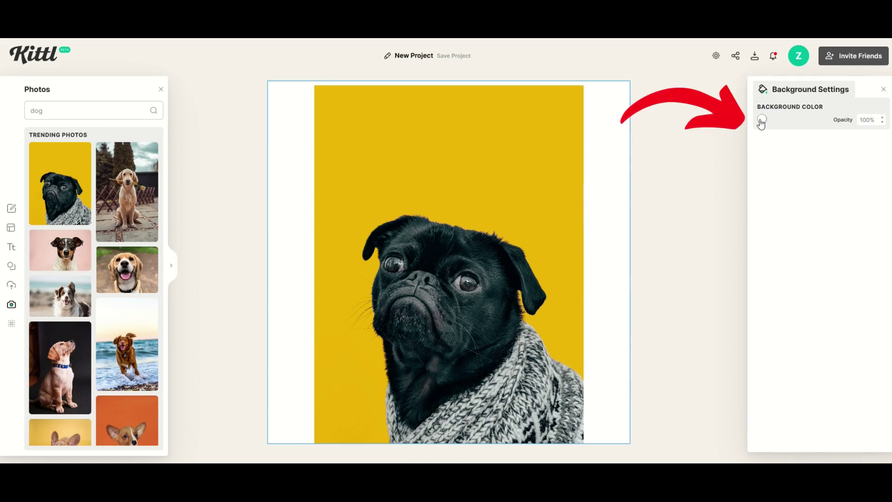
left_click(761, 120)
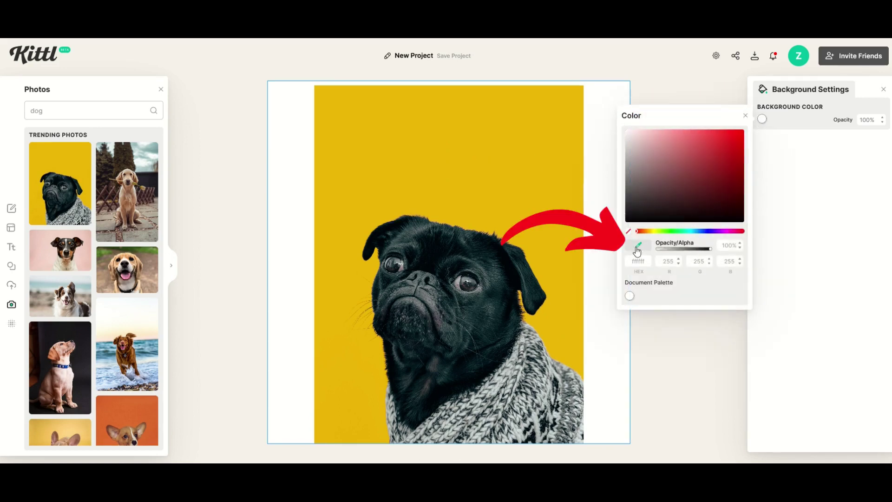
left_click(554, 209)
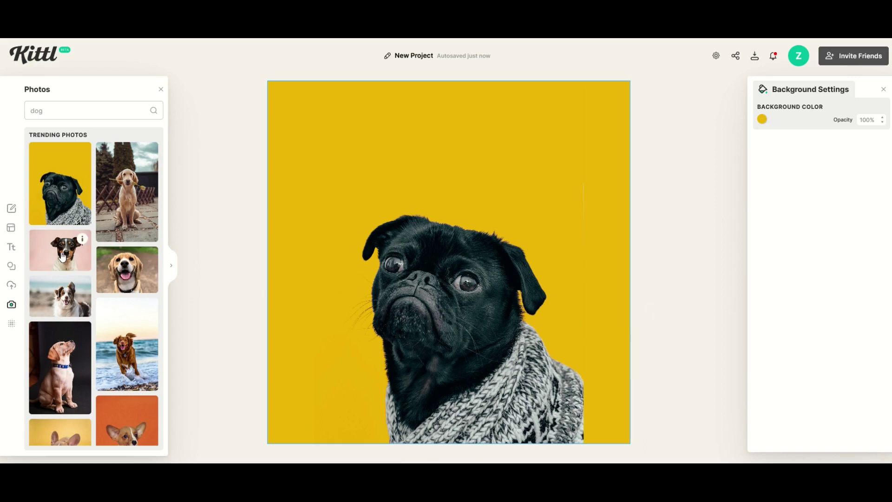
Step: Show all Modern text templates in the text library
left_click(11, 247)
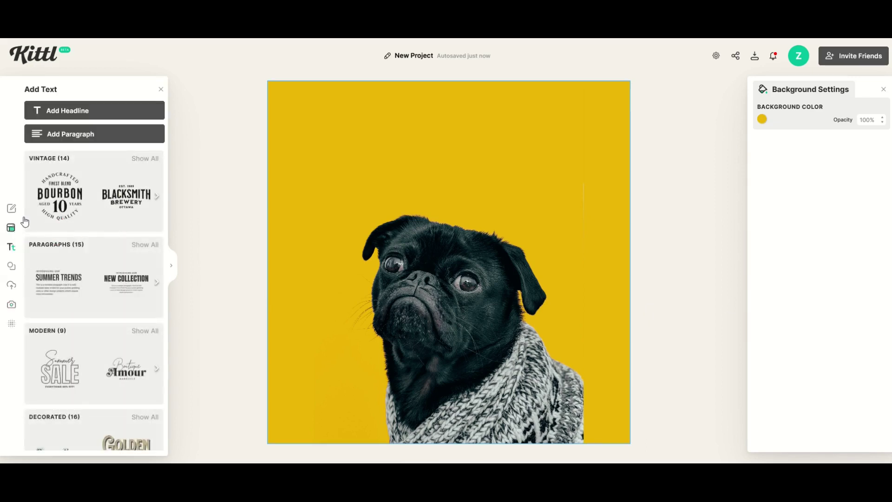
scroll(62, 204, "down", 3)
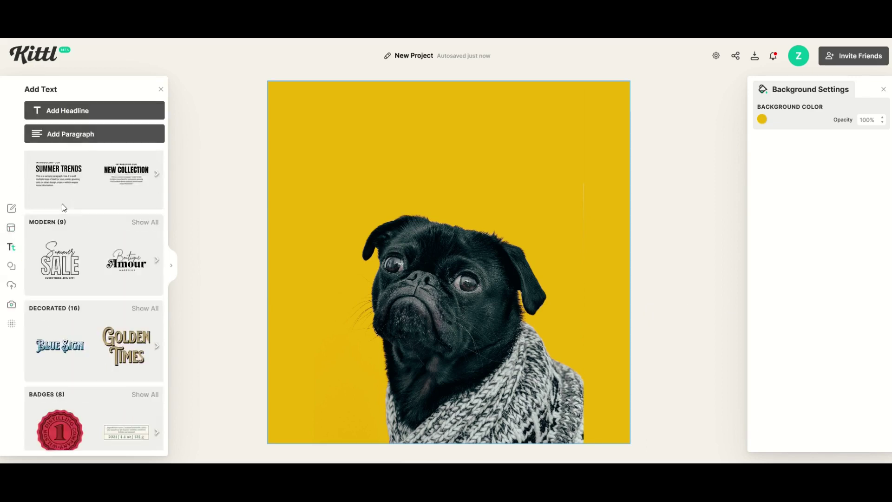
scroll(62, 204, "down", 1)
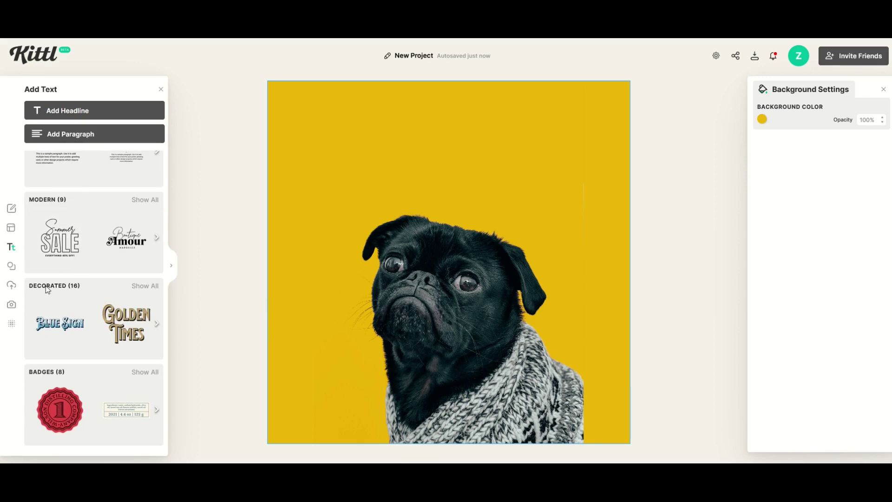
scroll(46, 288, "up", 2)
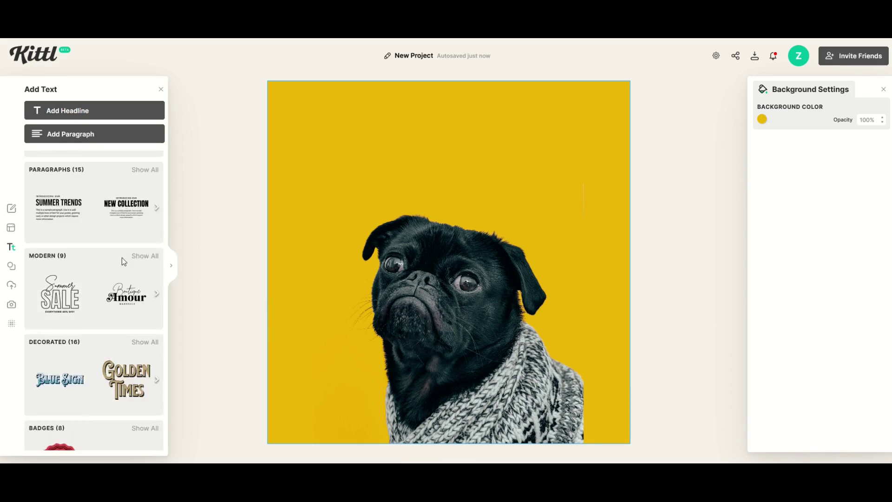
left_click(144, 256)
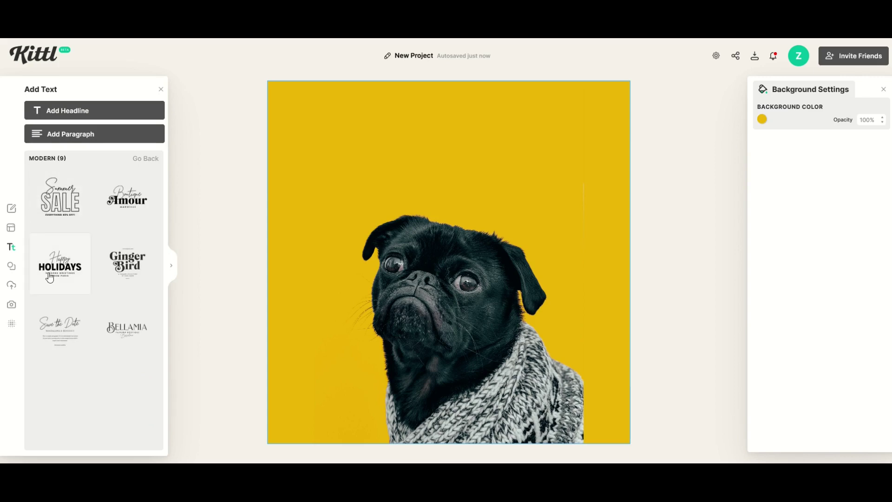
scroll(50, 278, "down", 2)
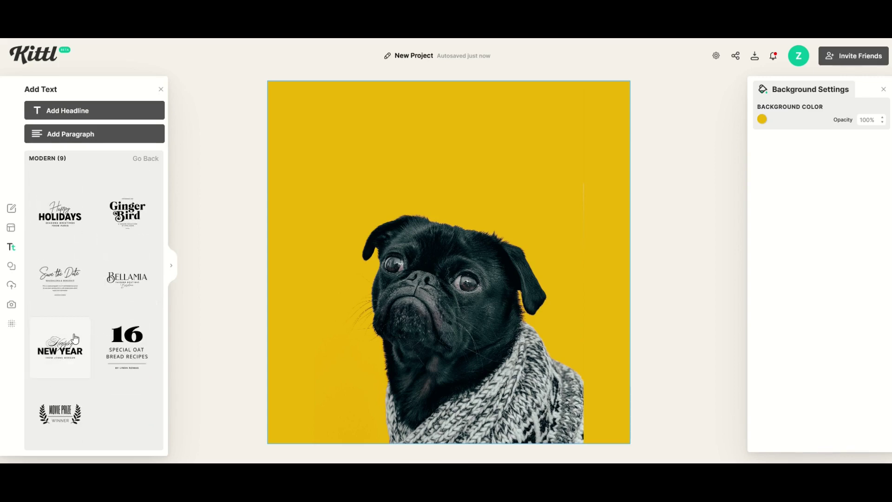
Step: Add the '16 Special Oat Bread Recipes' template at the card's upper-left
left_click(138, 338)
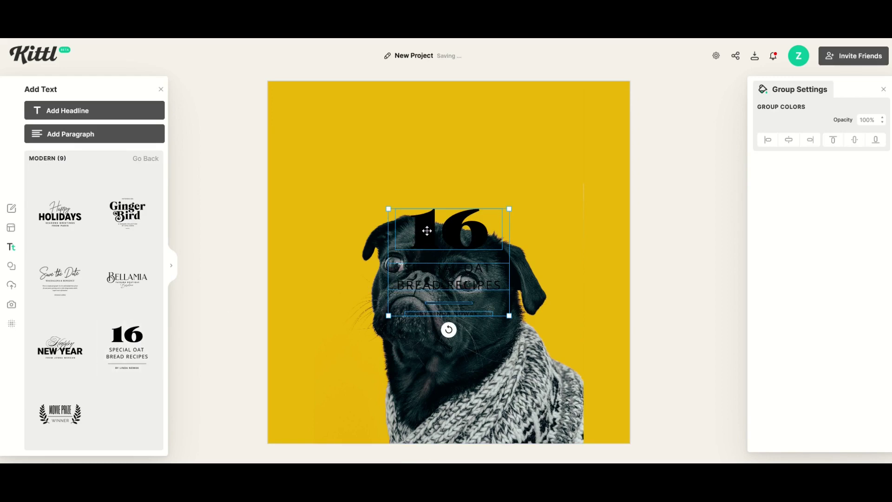
left_click_drag(427, 231, 327, 122)
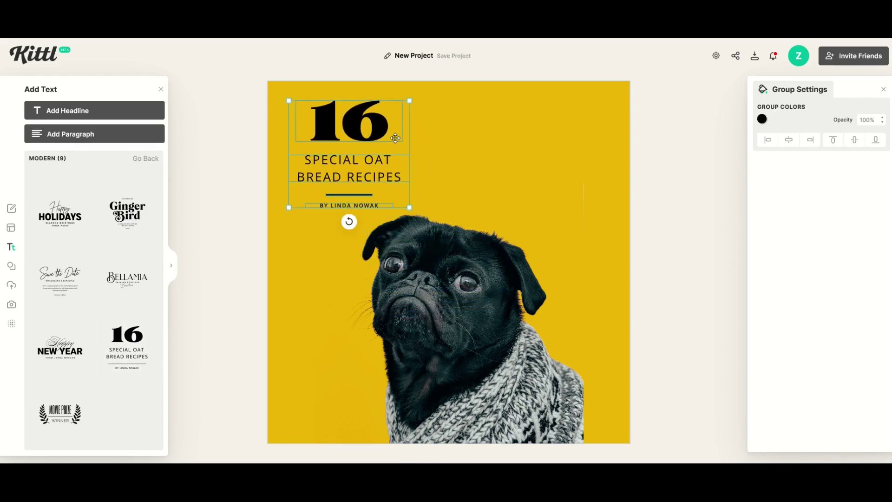
left_click(422, 147)
left_click(340, 129)
double_click(326, 129)
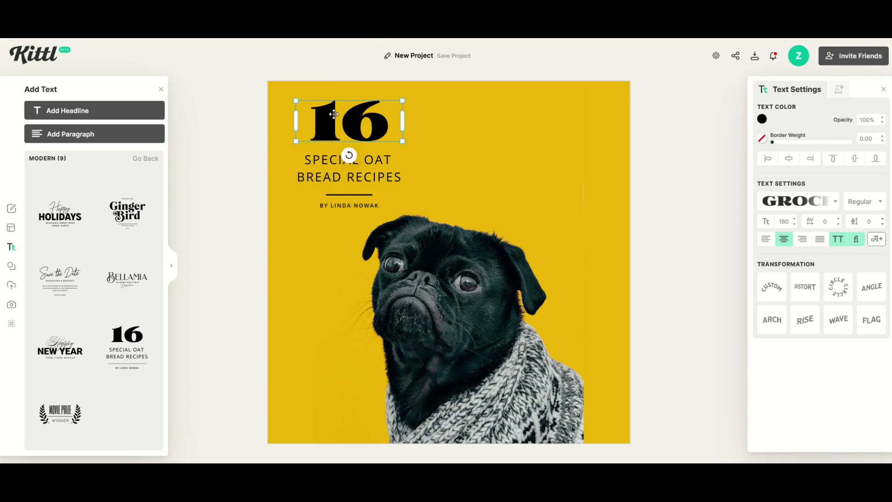
Step: Retype the headline '16' as 35 and the subtitle as HAPPY BIRTHDAY
double_click(334, 114)
key("BackSpace")
key("BackSpace")
type("35")
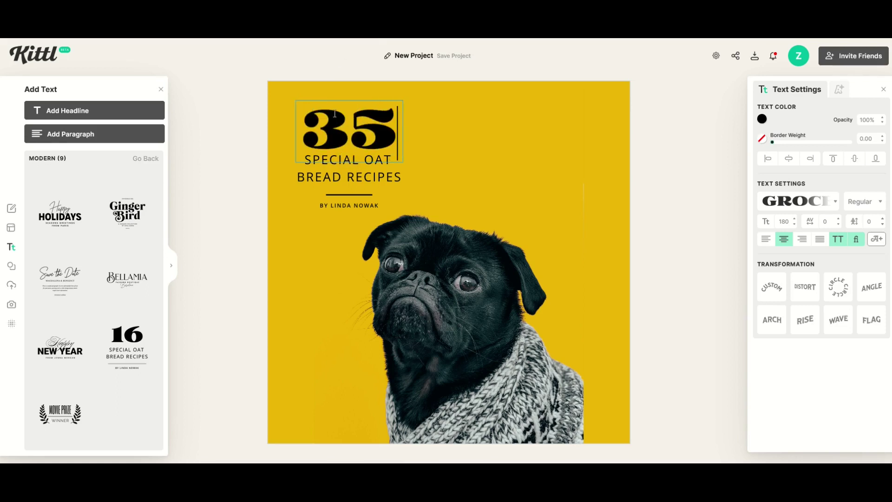
left_click(327, 179)
double_click(328, 175)
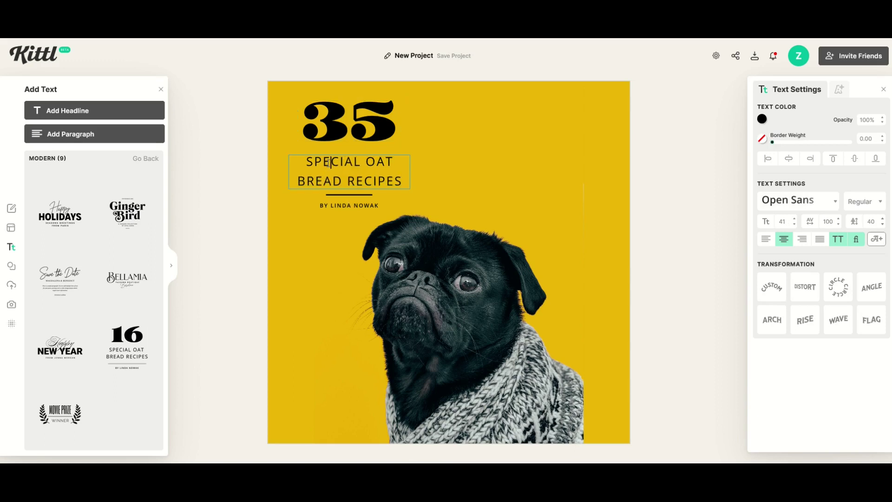
key("ctrl+a")
type("HAPPY BIRTHDAY")
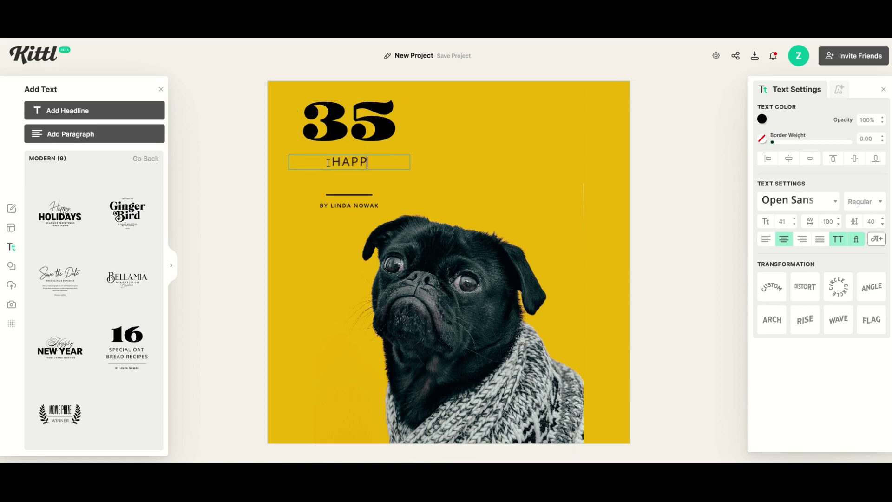
Step: Change the BY LINDA NOWAK line to TO STEVE and move it to the top
left_click(341, 206)
type("TO STEVE")
left_click(339, 196)
mouse_move(335, 206)
left_mouse_down()
mouse_move(342, 201)
mouse_move(322, 120)
left_mouse_up()
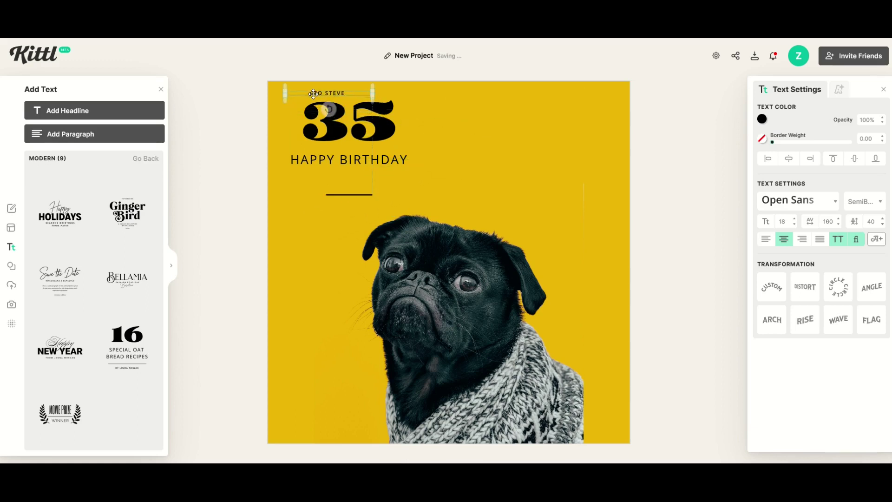
Step: Make 35TH one centred line and place HAPPY BIRTHDAY above it
left_click_drag(320, 140, 343, 198)
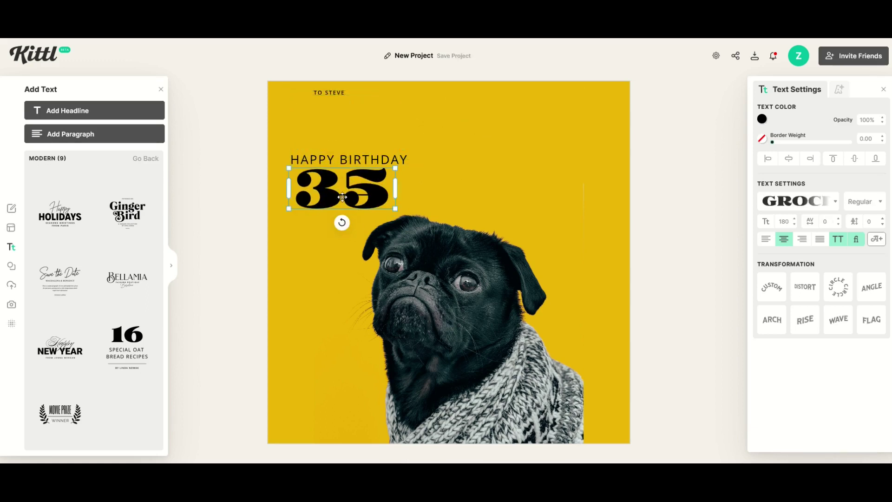
double_click(344, 196)
key("End")
type("TH")
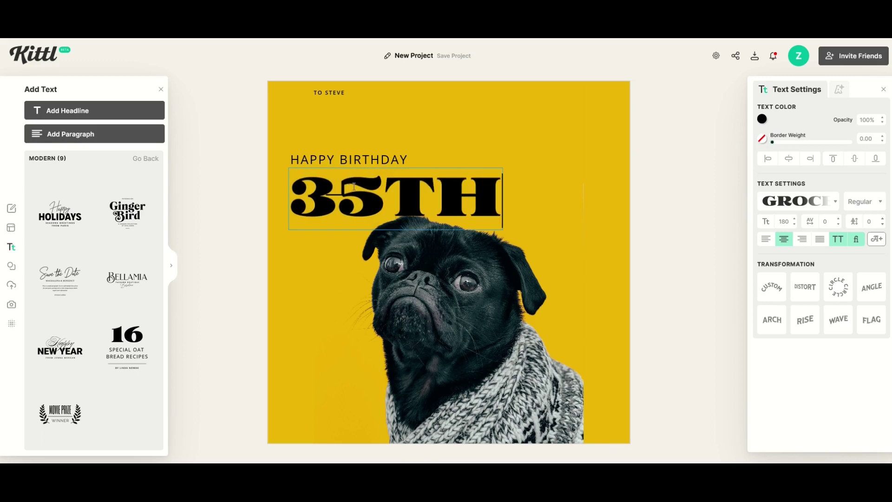
key("Escape")
mouse_move(379, 218)
left_mouse_down()
mouse_move(476, 237)
mouse_move(544, 216)
left_mouse_up()
mouse_move(418, 196)
left_mouse_down()
mouse_move(440, 146)
mouse_move(439, 196)
left_mouse_up()
left_click_drag(370, 159, 391, 135)
Step: Move the HAPPY BIRTHDAY text down beside the pug's head
double_click(392, 134)
left_click(359, 137)
left_click(300, 170)
left_click(325, 142)
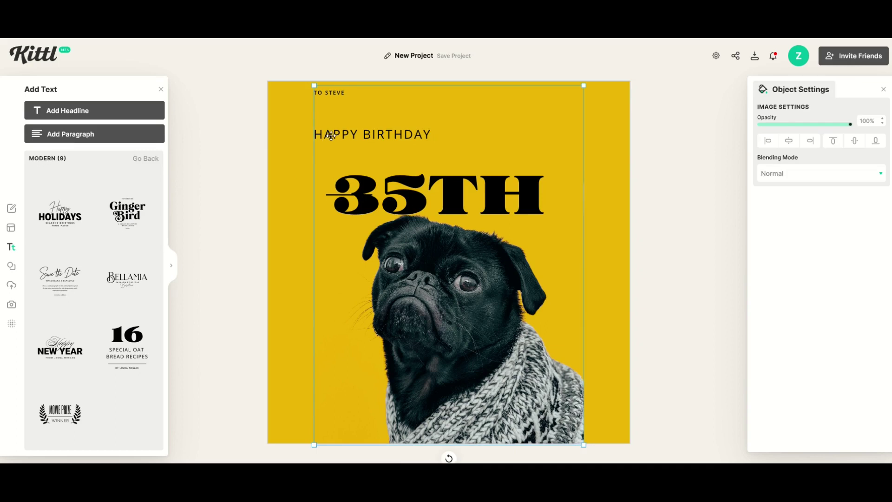
double_click(329, 136)
left_click_drag(328, 140, 309, 289)
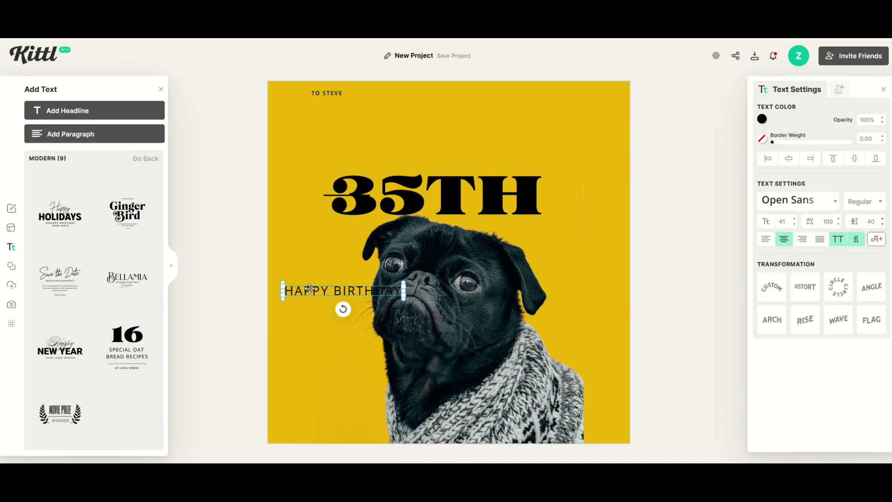
Step: Duplicate HAPPY BIRTHDAY, edit the copies to HAPPY and BIRTHDAY, and move HAPPY above 35TH
key("ctrl+c")
key("ctrl+v")
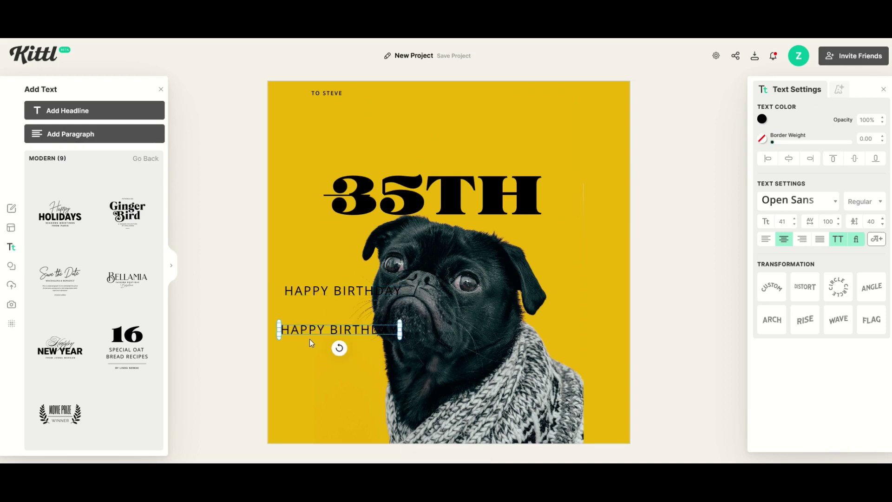
left_click(314, 307)
left_click(314, 289)
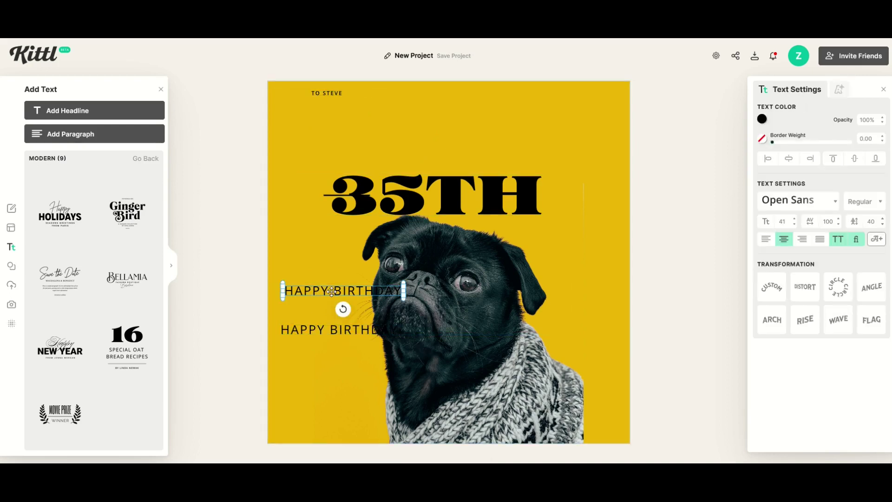
double_click(334, 291)
key("ctrl+a")
type("HAPPY")
double_click(324, 329)
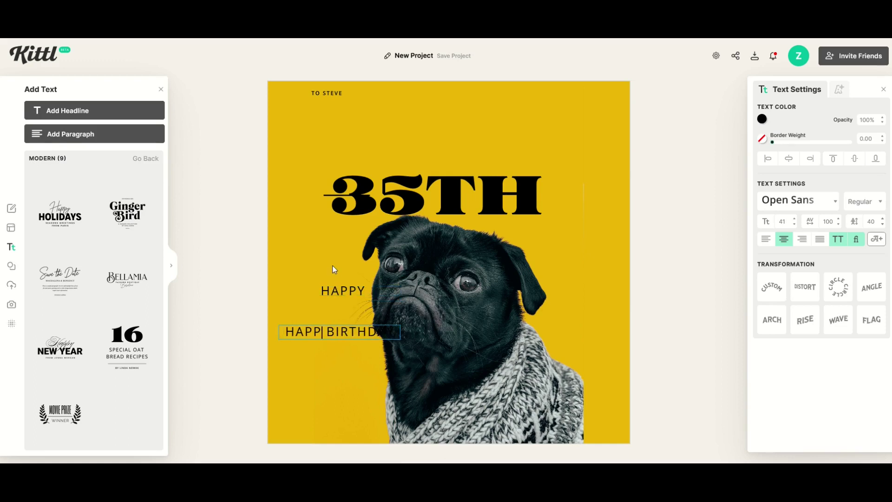
key("BackSpace")
key("BackSpace")
key("BackSpace")
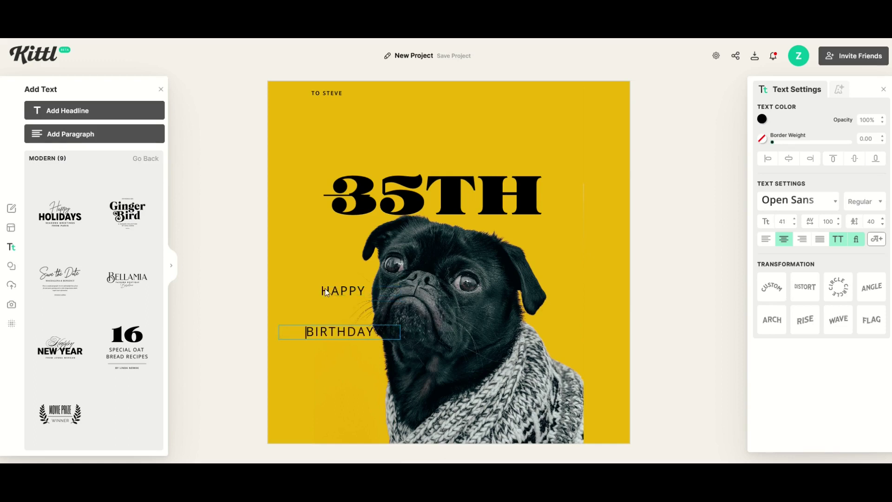
left_click_drag(341, 291, 345, 101)
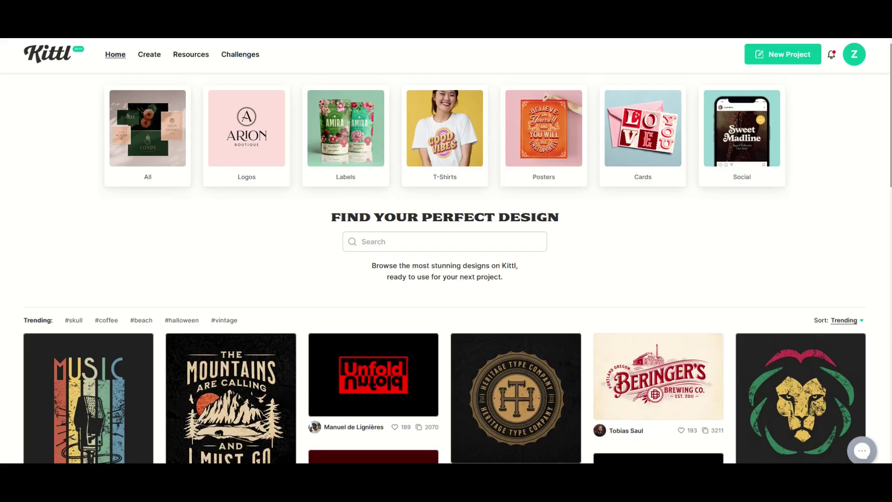
scroll(446, 279, "down", 4)
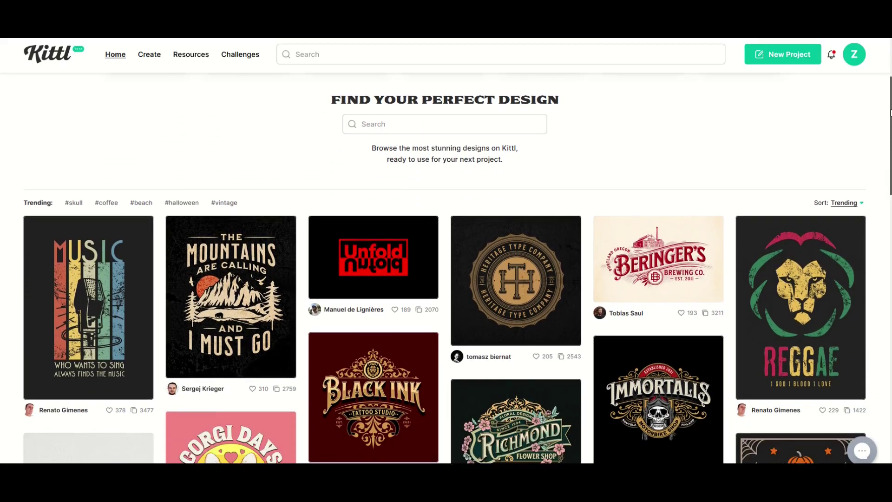
scroll(446, 278, "down", 4)
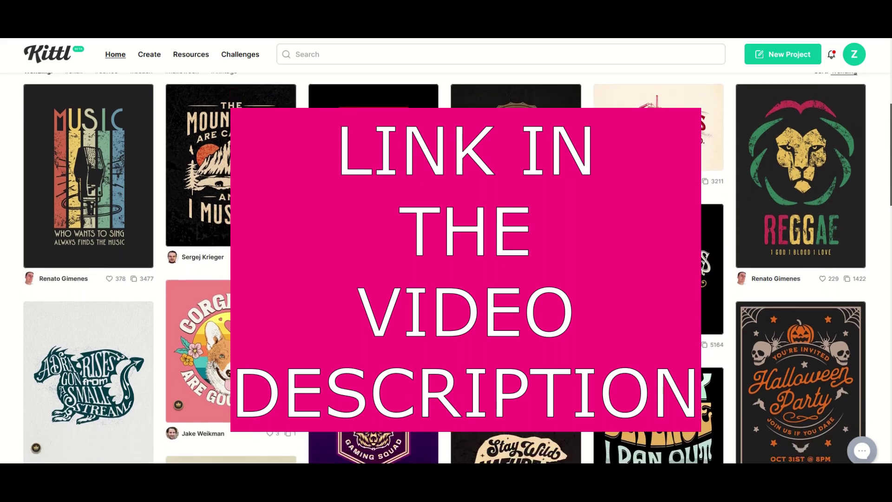
scroll(446, 279, "down", 5)
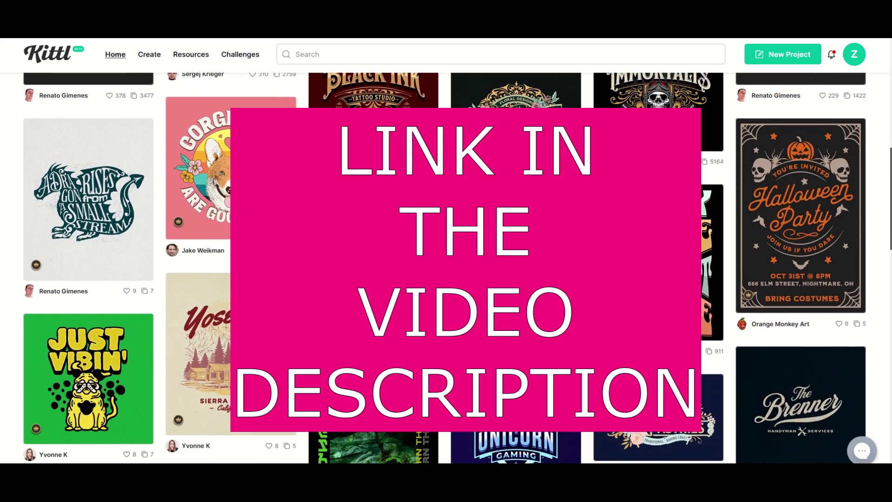
scroll(446, 280, "down", 5)
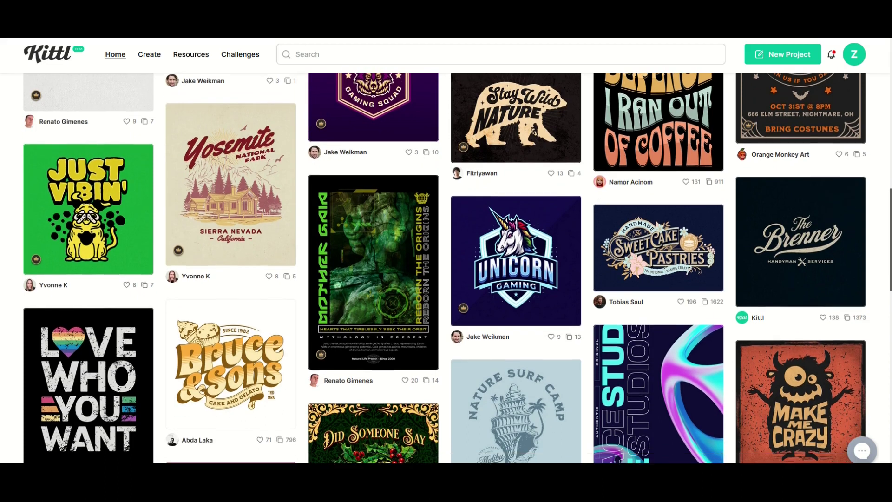
scroll(447, 279, "down", 2)
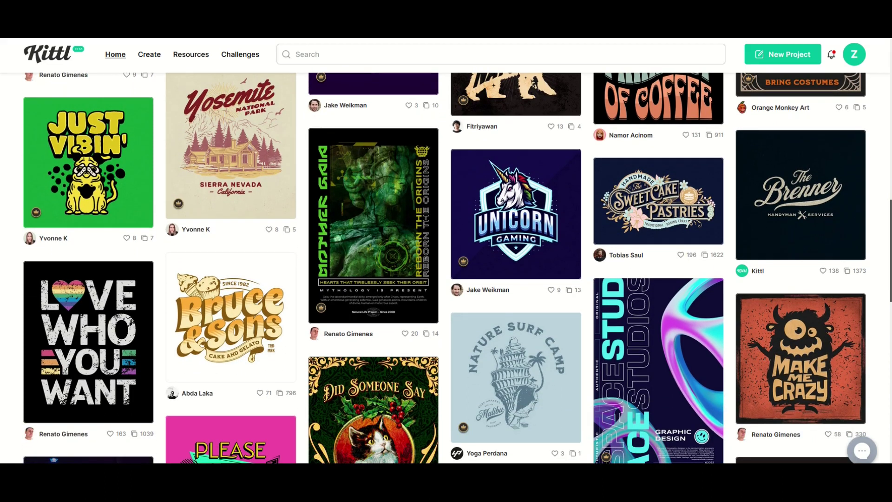
scroll(446, 279, "down", 4)
scroll(447, 278, "down", 4)
scroll(446, 278, "down", 2)
scroll(446, 278, "down", 2)
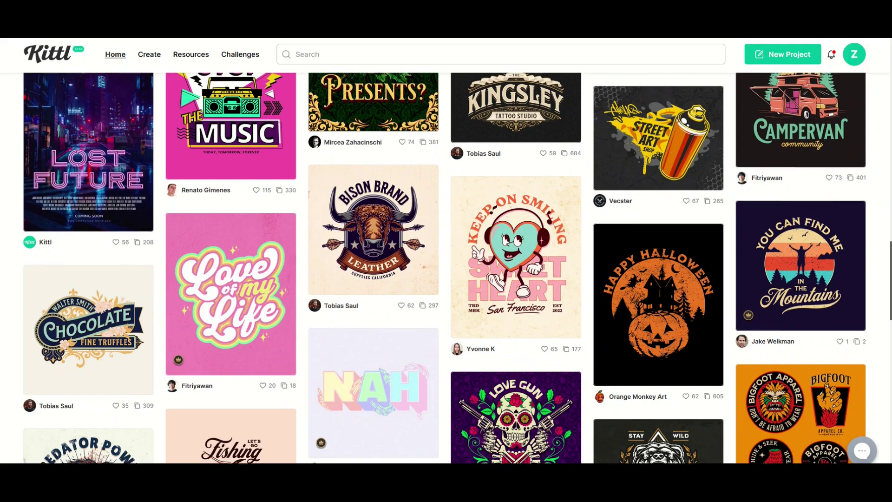
scroll(446, 279, "down", 2)
scroll(446, 278, "down", 2)
scroll(446, 279, "down", 1)
scroll(446, 279, "down", 4)
scroll(446, 279, "down", 1)
scroll(447, 279, "down", 1)
scroll(446, 280, "down", 1)
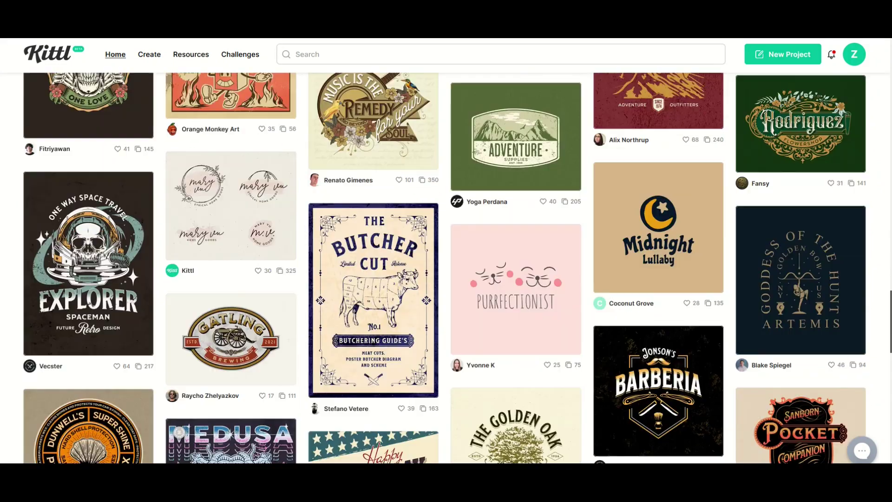
scroll(446, 279, "down", 1)
scroll(446, 279, "down", 1)
scroll(446, 279, "down", 1)
scroll(446, 279, "down", 1)
scroll(447, 279, "down", 1)
scroll(446, 279, "down", 1)
scroll(446, 280, "down", 1)
scroll(446, 278, "down", 1)
scroll(446, 278, "down", 2)
scroll(446, 279, "down", 4)
scroll(446, 279, "down", 1)
scroll(447, 279, "down", 1)
scroll(446, 279, "down", 3)
scroll(447, 279, "down", 1)
scroll(446, 278, "down", 1)
scroll(447, 279, "down", 2)
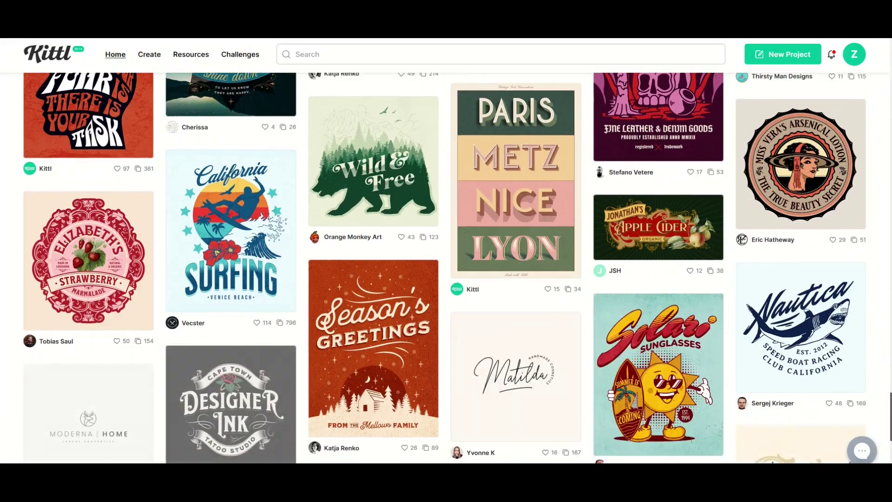
scroll(775, 288, "down", 2)
scroll(775, 289, "down", 2)
scroll(776, 289, "down", 2)
scroll(775, 288, "down", 1)
scroll(775, 289, "down", 1)
scroll(775, 290, "down", 2)
scroll(776, 290, "down", 1)
scroll(775, 290, "down", 1)
scroll(775, 290, "down", 2)
scroll(775, 290, "down", 2)
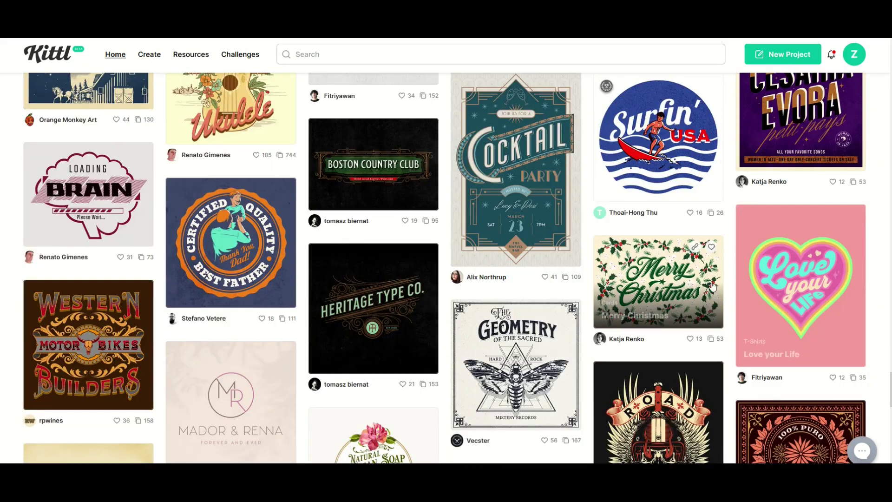